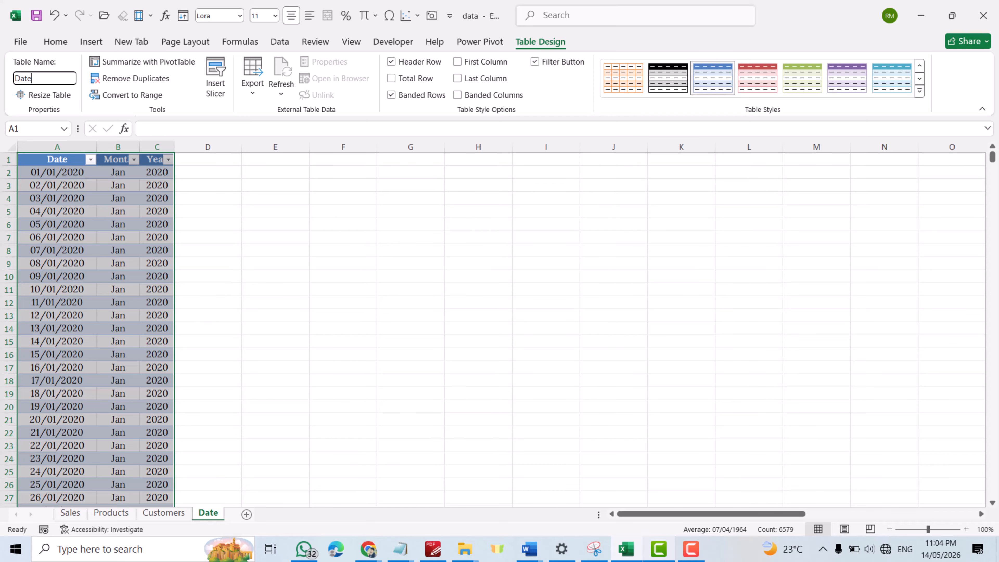
- Enable the Microsoft Power Pivot for Excel COM add-in through the Excel options
left_click(303, 291)
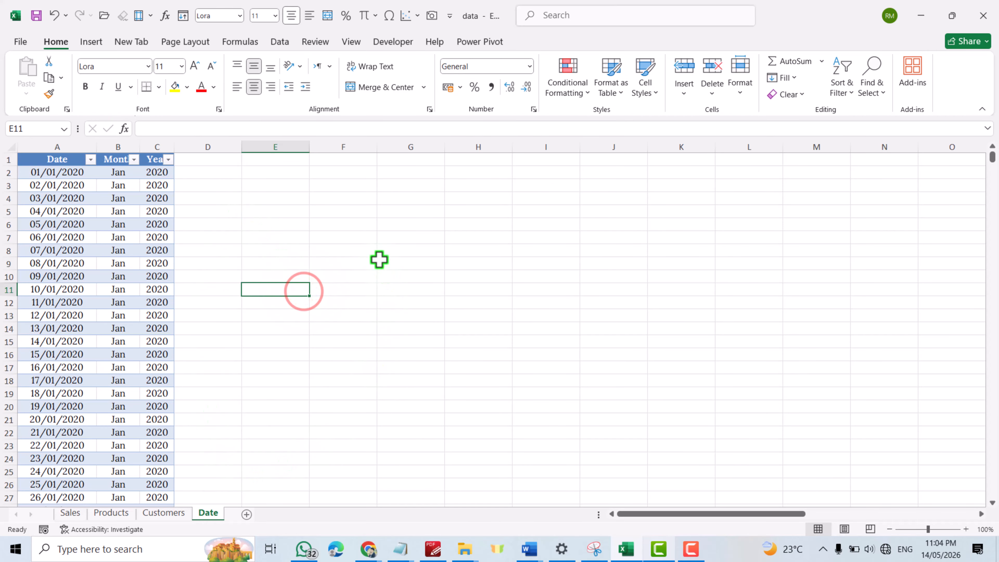
left_click(475, 43)
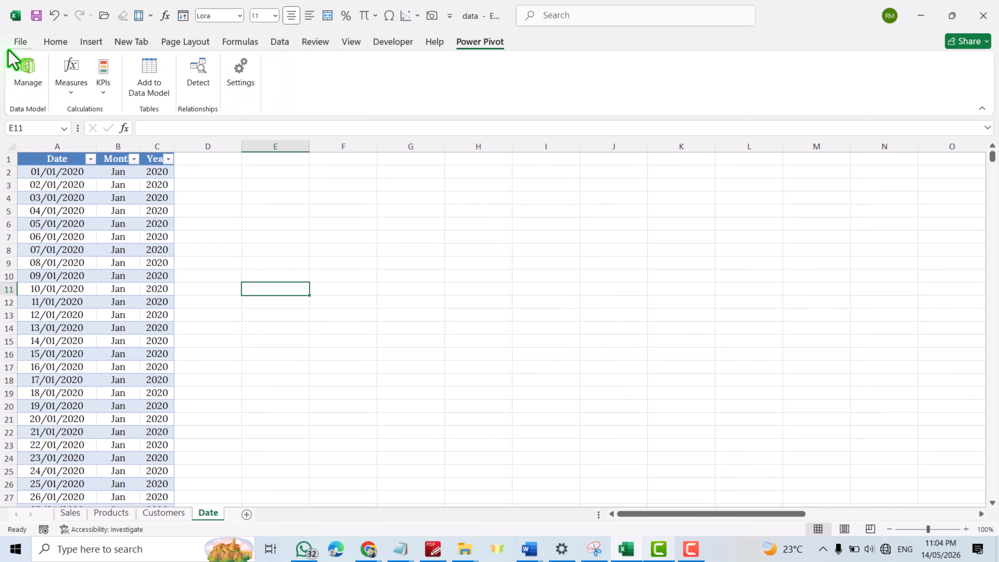
left_click(20, 41)
left_click(63, 499)
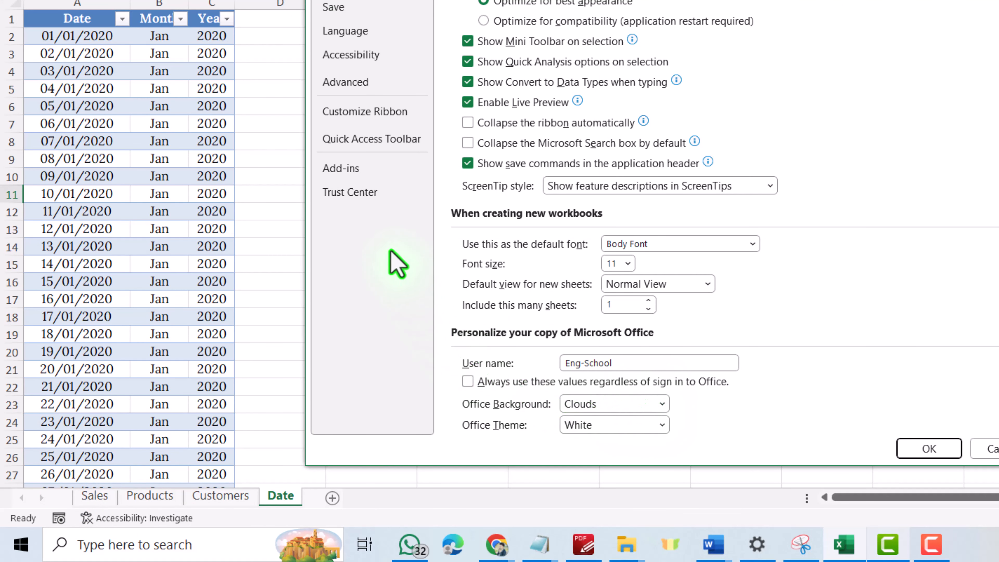
left_click(344, 168)
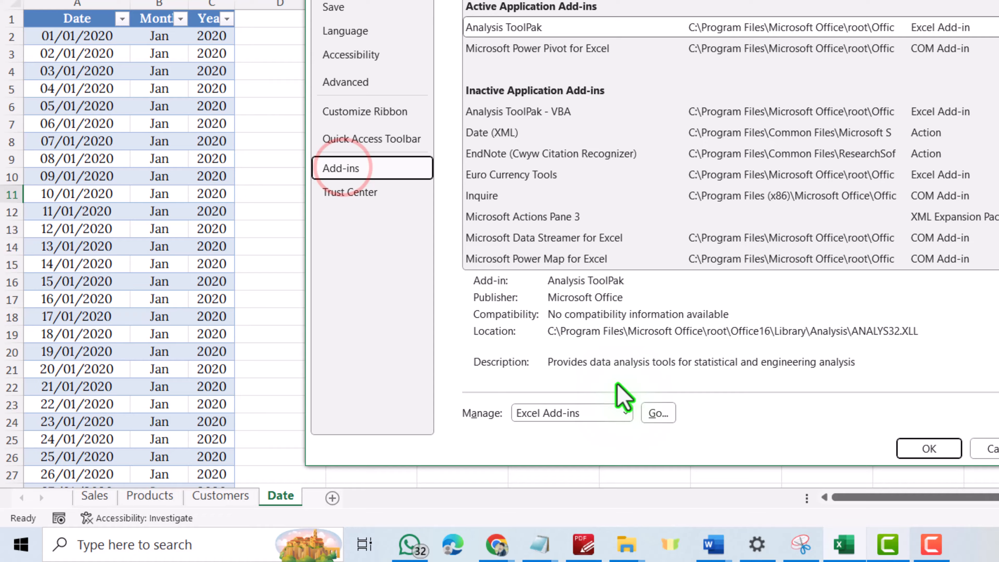
left_click(578, 413)
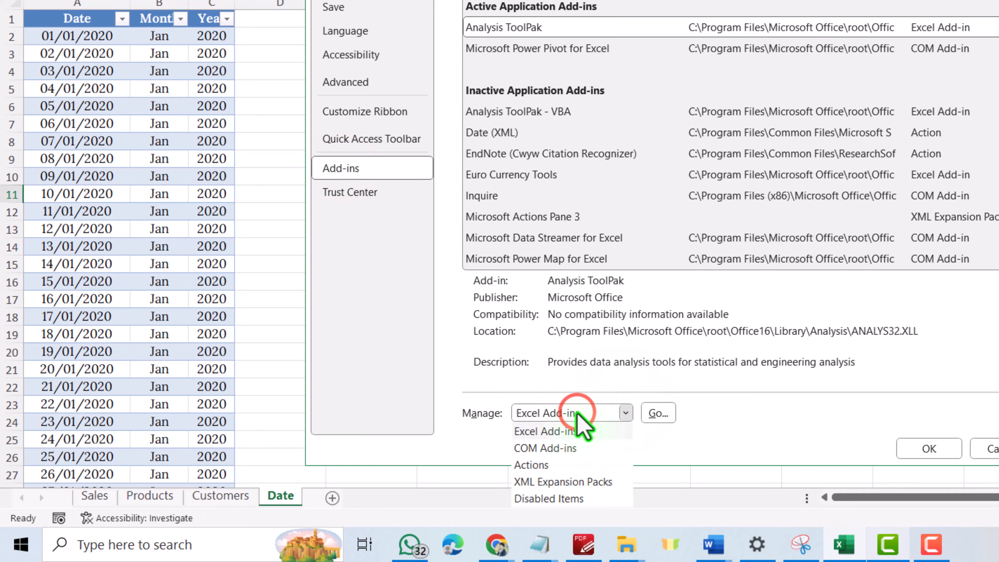
left_click(555, 449)
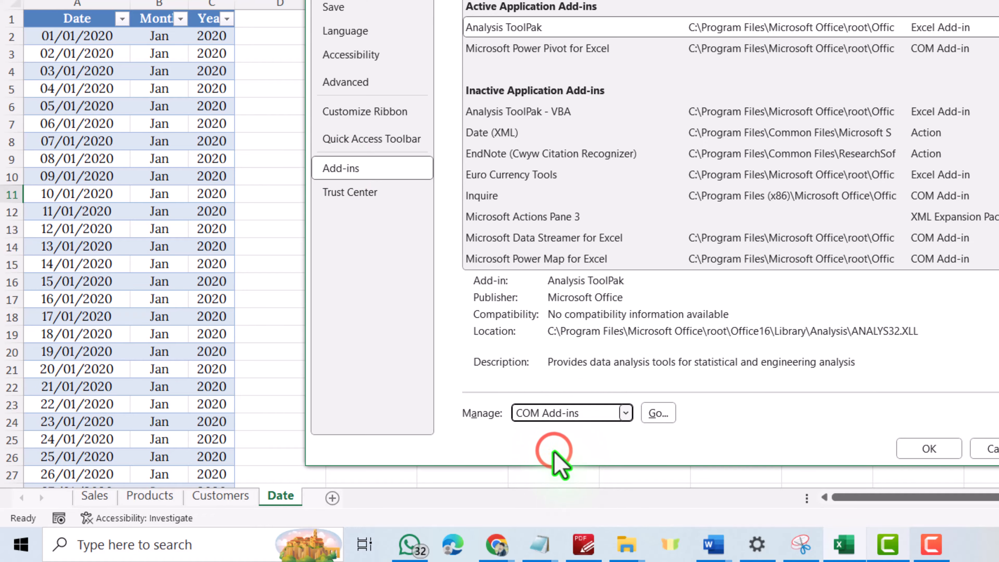
left_click(656, 415)
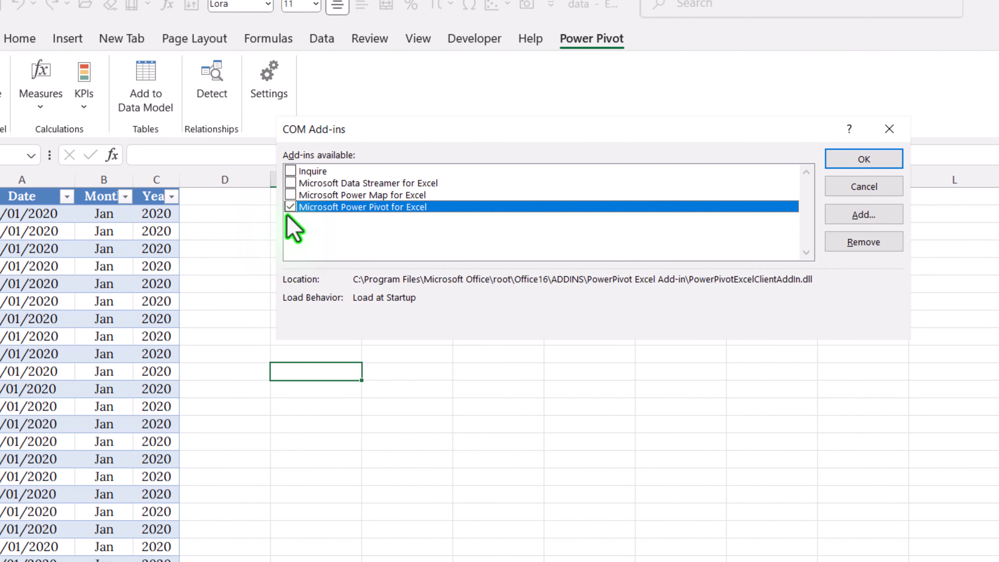
left_click(290, 207)
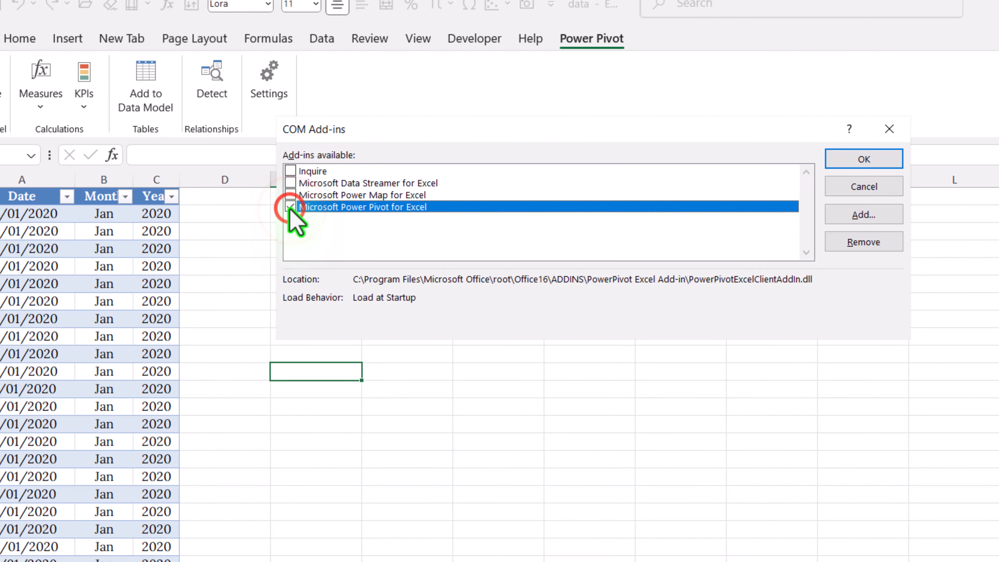
left_click(846, 161)
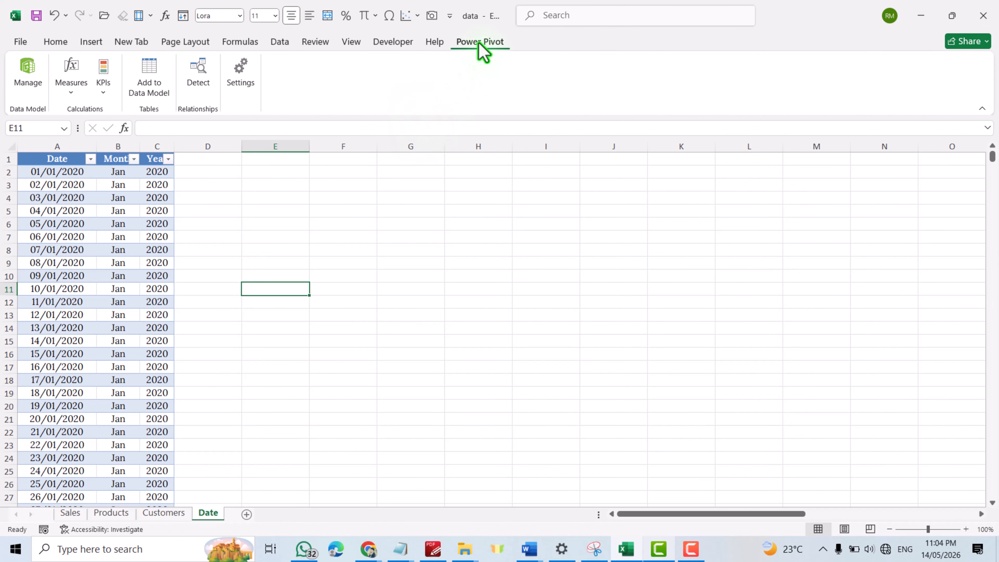
- Look over the Sales, Products, Customers and Date sheets and add the Sales table to the data model
left_click(70, 513)
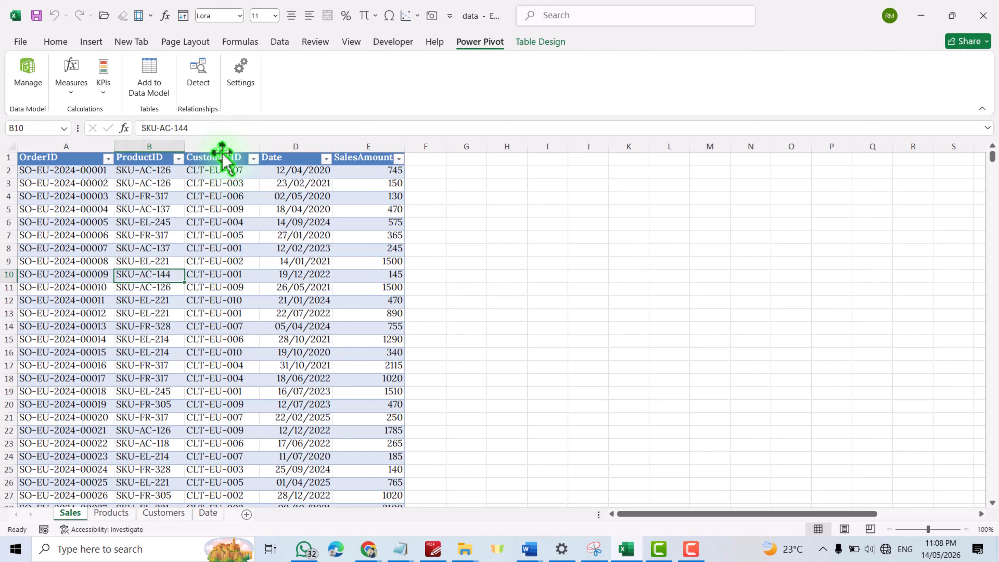
left_click(115, 512)
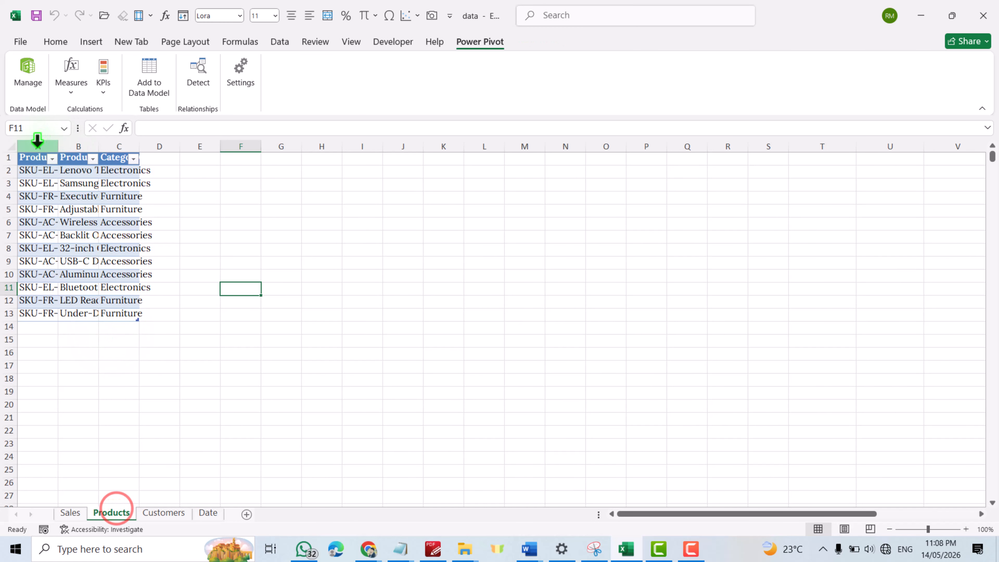
left_click(163, 511)
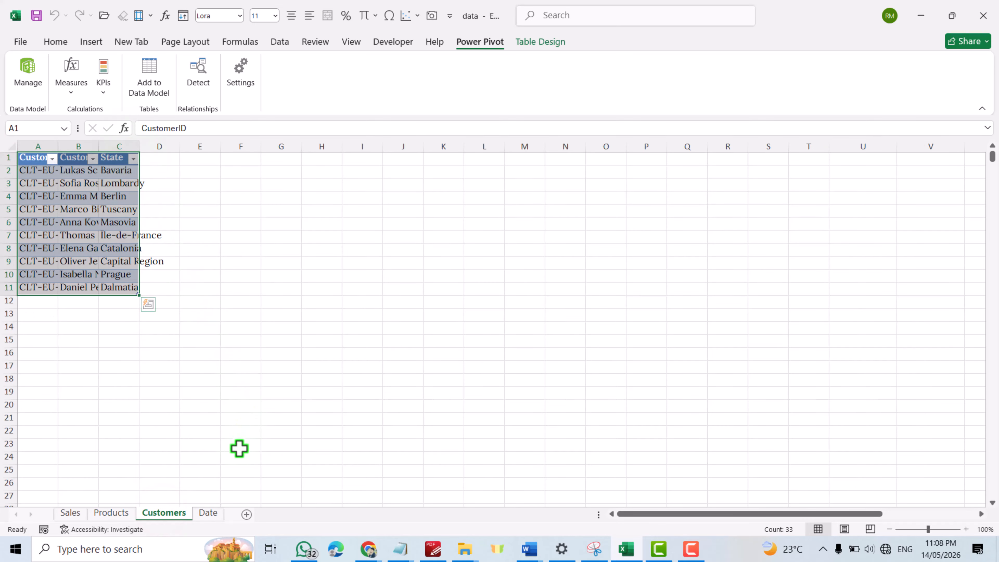
left_click(207, 512)
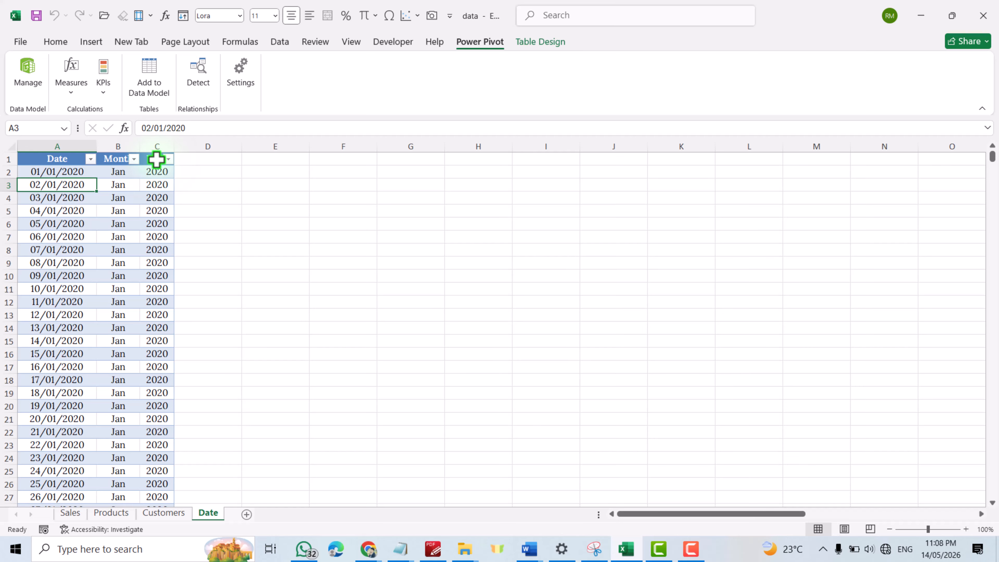
left_click(65, 514)
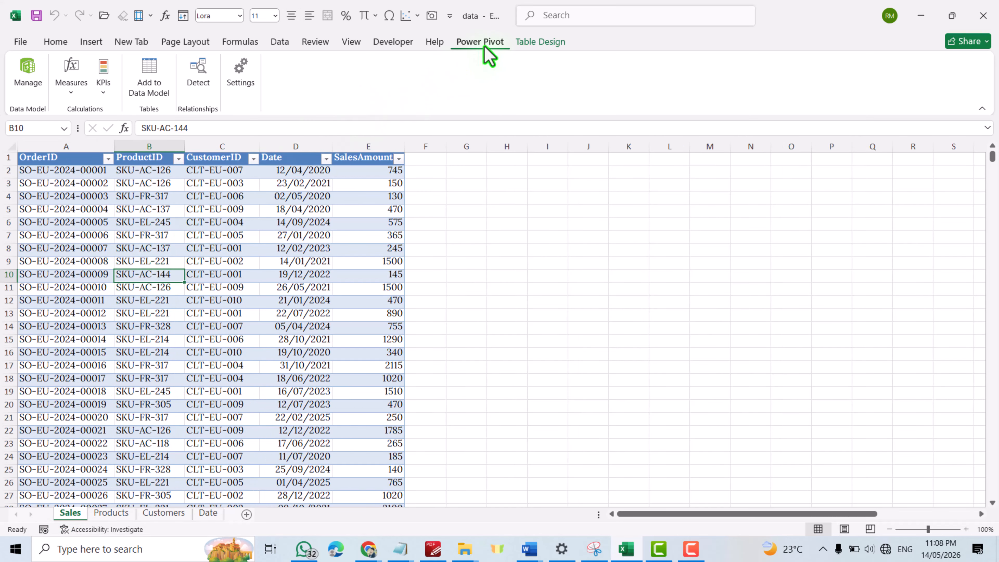
left_click(160, 81)
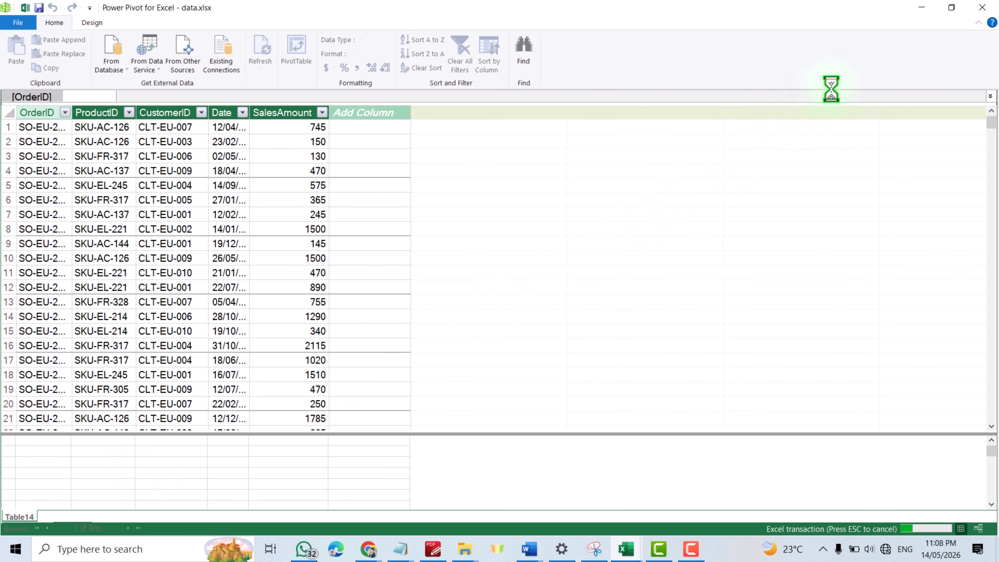
left_click(921, 7)
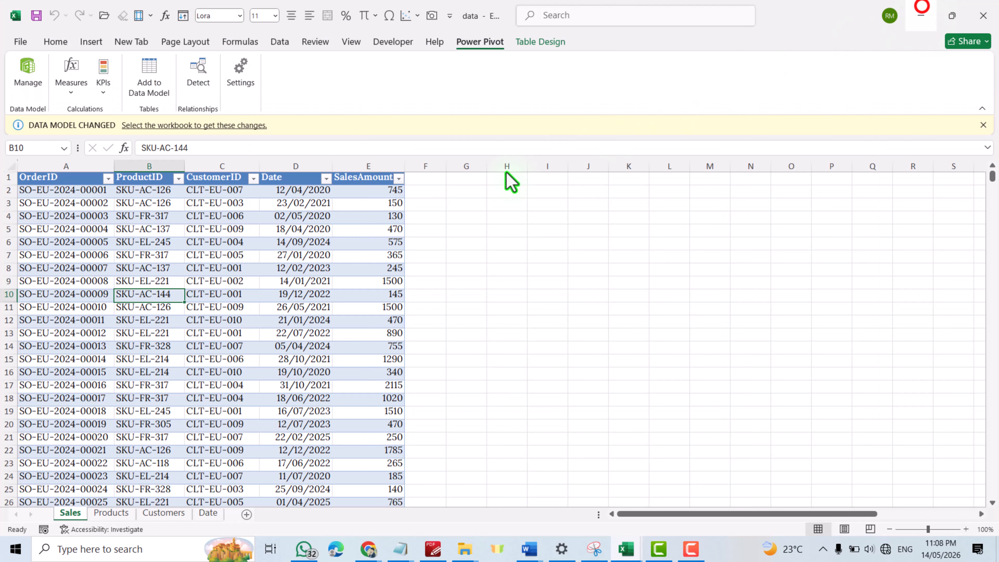
- Add the table on the Products sheet to the data model and return to the workbook
left_click(112, 513)
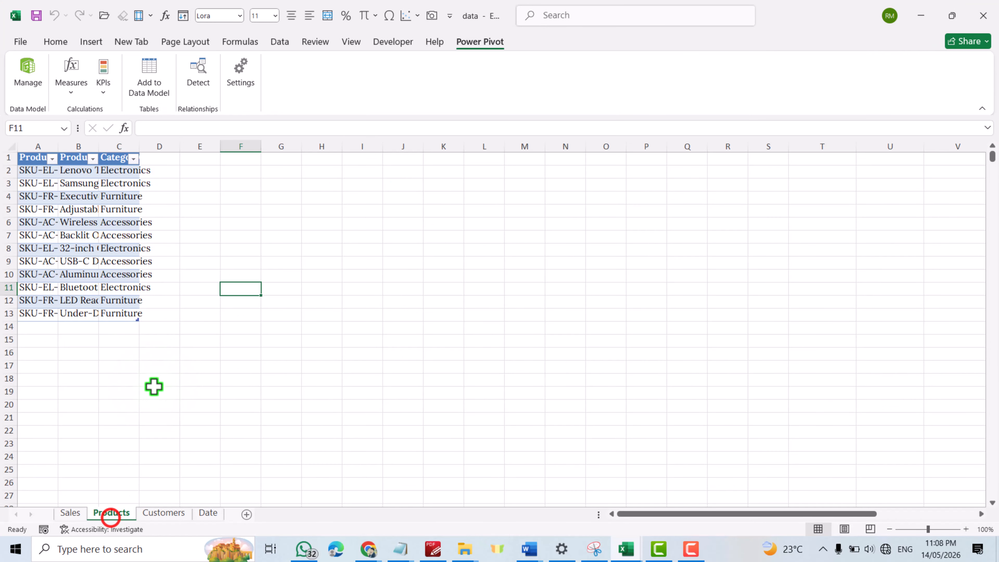
left_click(79, 248)
left_click(153, 79)
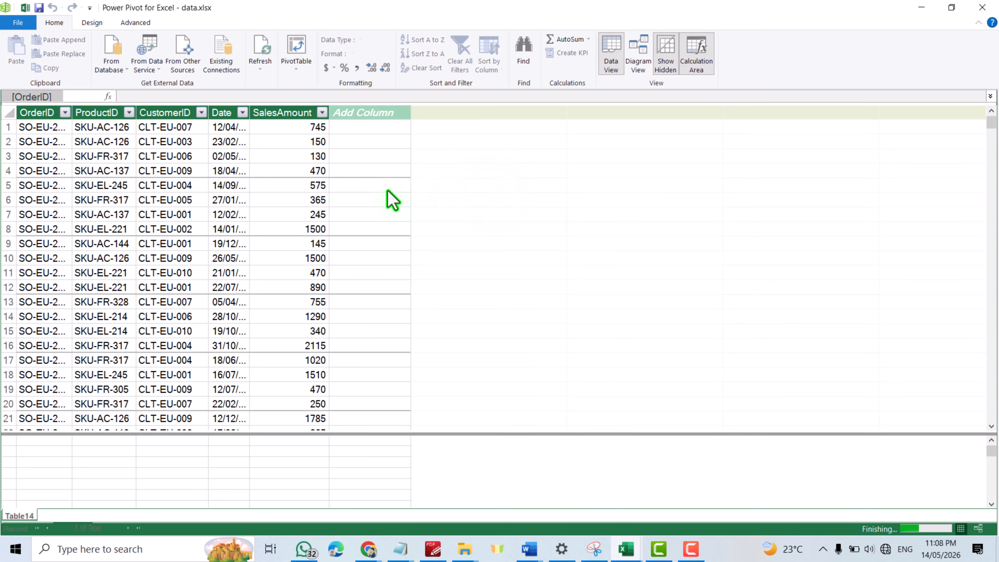
left_click(921, 7)
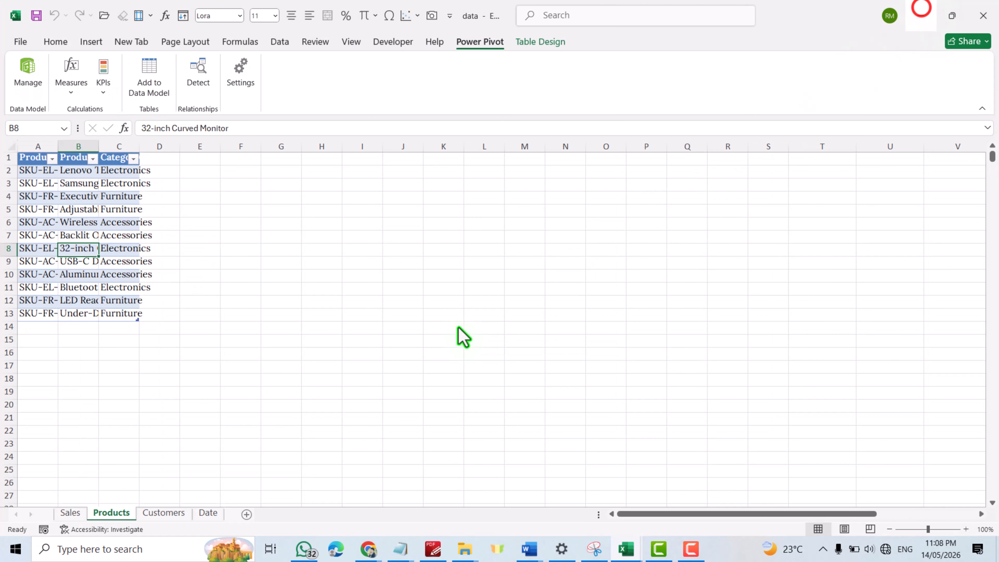
- Add the table on the Customers sheet to the data model and return to the workbook
left_click(162, 513)
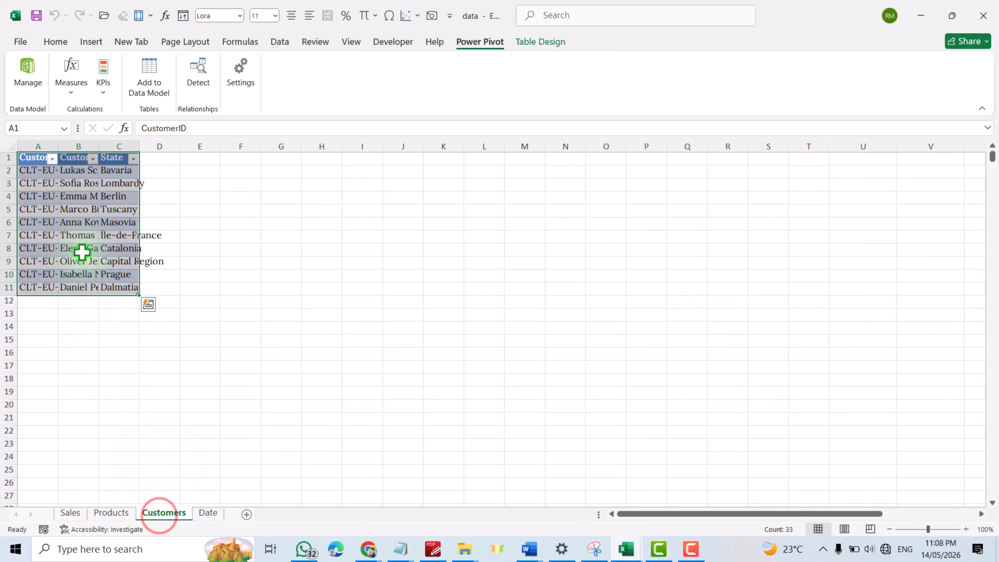
left_click(150, 86)
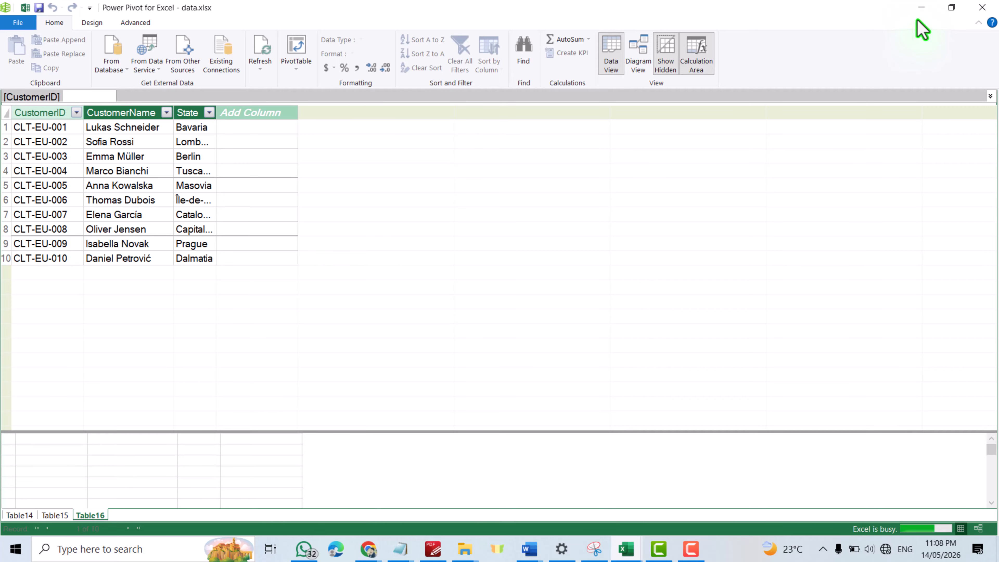
left_click(921, 7)
- Add the table on the Date sheet to the data model
left_click(205, 513)
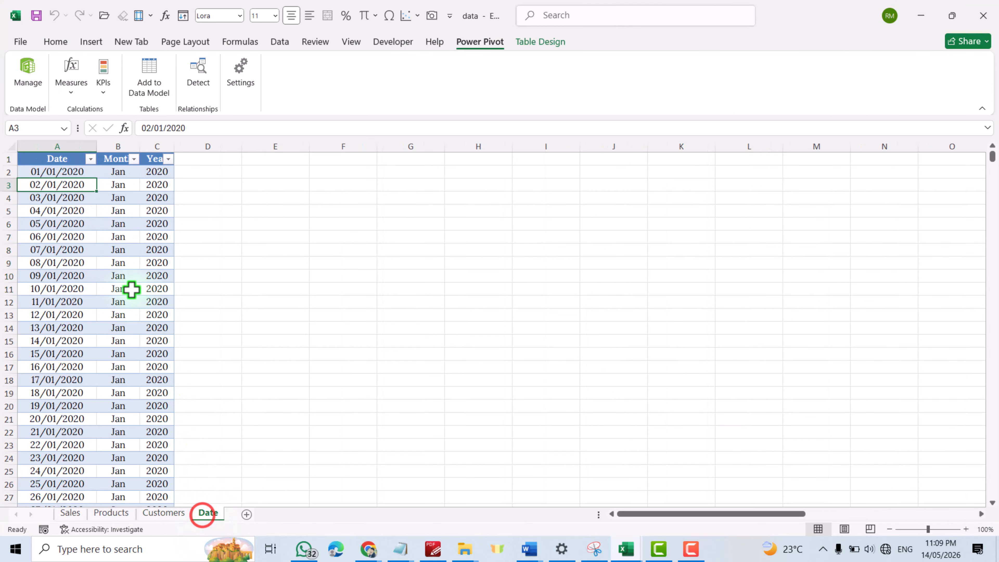
left_click(112, 279)
left_click(144, 96)
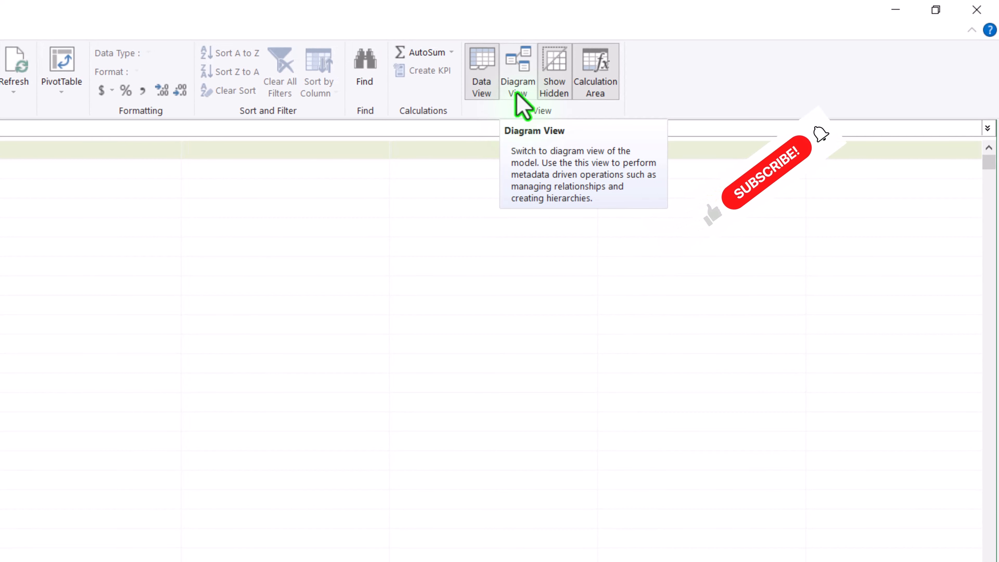
- Show the data model as a diagram and spread out the tables by moving Table15 and Table17 lower
left_click(518, 93)
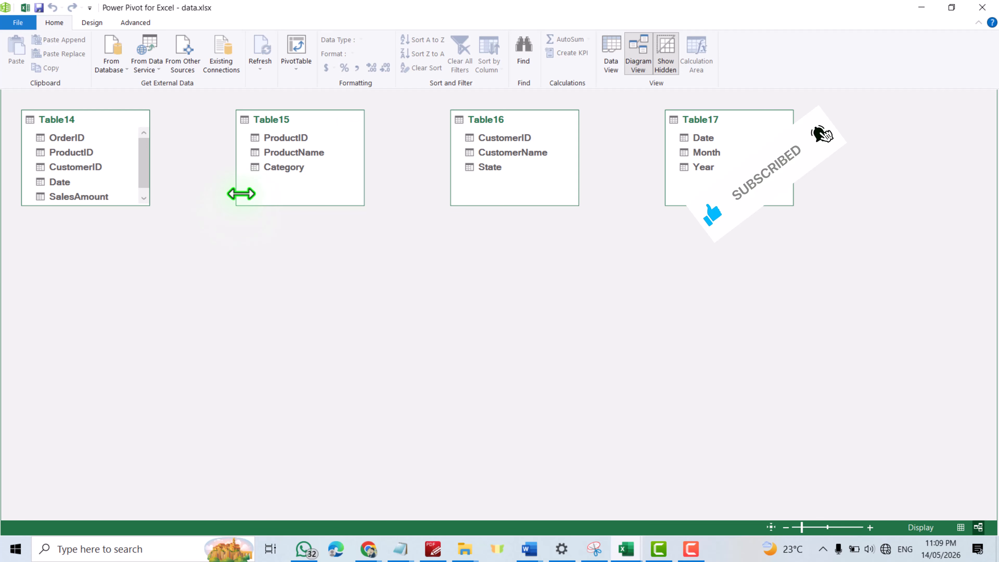
left_click_drag(307, 120, 258, 365)
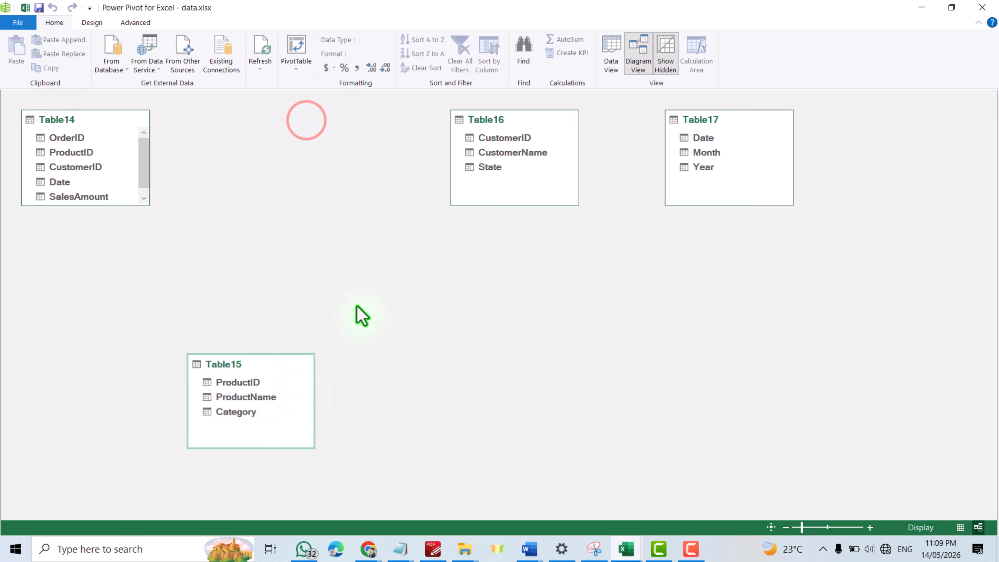
left_click_drag(741, 125, 608, 293)
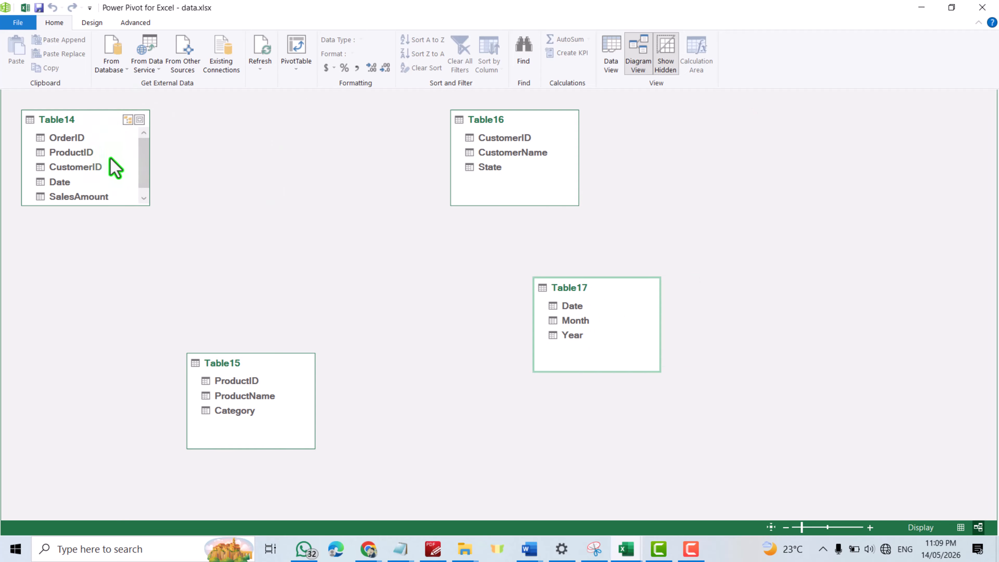
- Relate Table14 to Table15 by ProductID, to Table16 by CustomerID, and to Table17 by Date
left_click(71, 153)
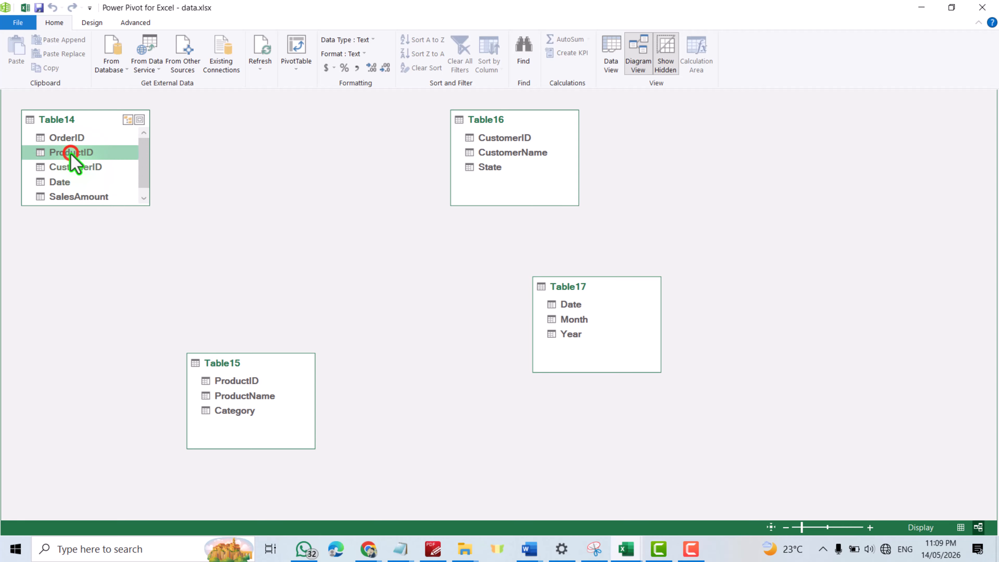
mouse_move(71, 155)
left_mouse_down()
mouse_move(225, 357)
mouse_move(234, 394)
mouse_move(229, 382)
left_mouse_up()
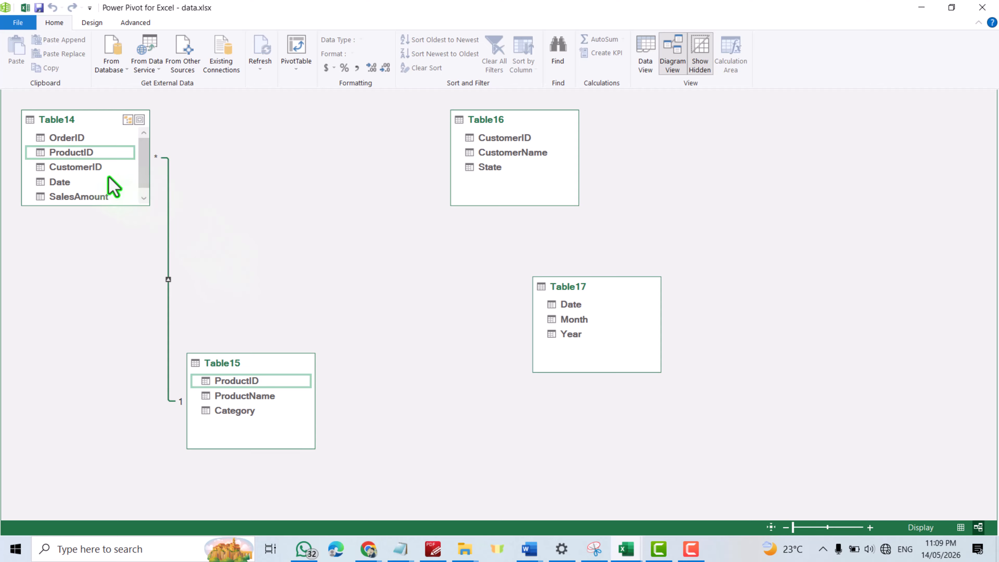
mouse_move(83, 168)
left_mouse_down()
mouse_move(504, 183)
mouse_move(516, 172)
mouse_move(505, 140)
left_mouse_up()
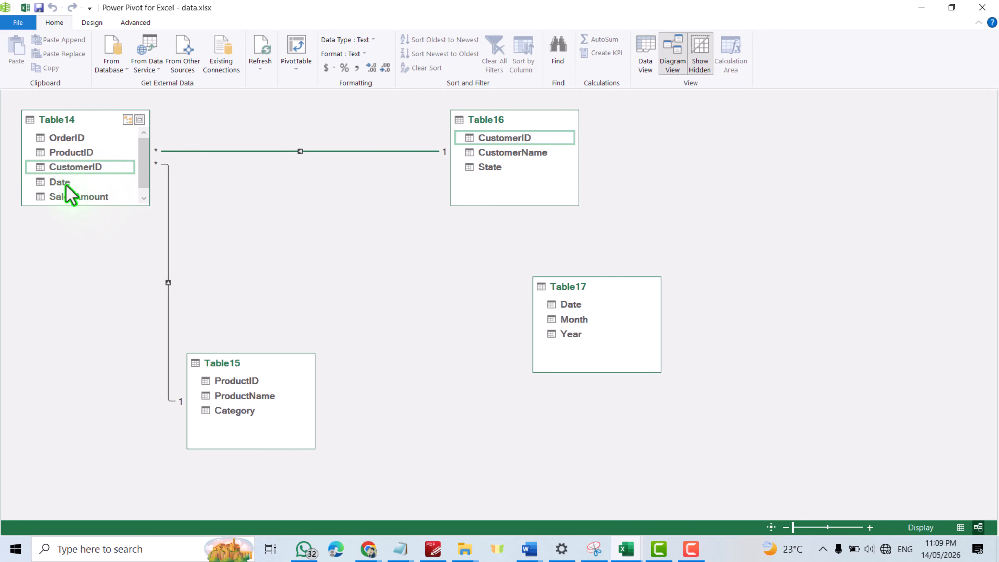
left_click_drag(65, 185, 550, 310)
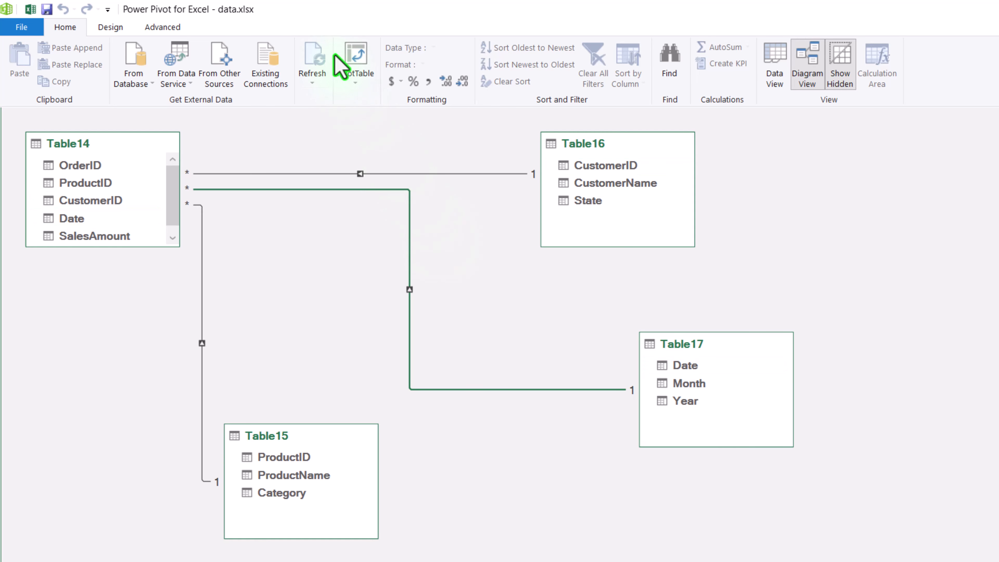
- Create a PivotTable from the data model on a new worksheet and expand the fields of Table14, Table15, Table16 and Table17
left_click(356, 66)
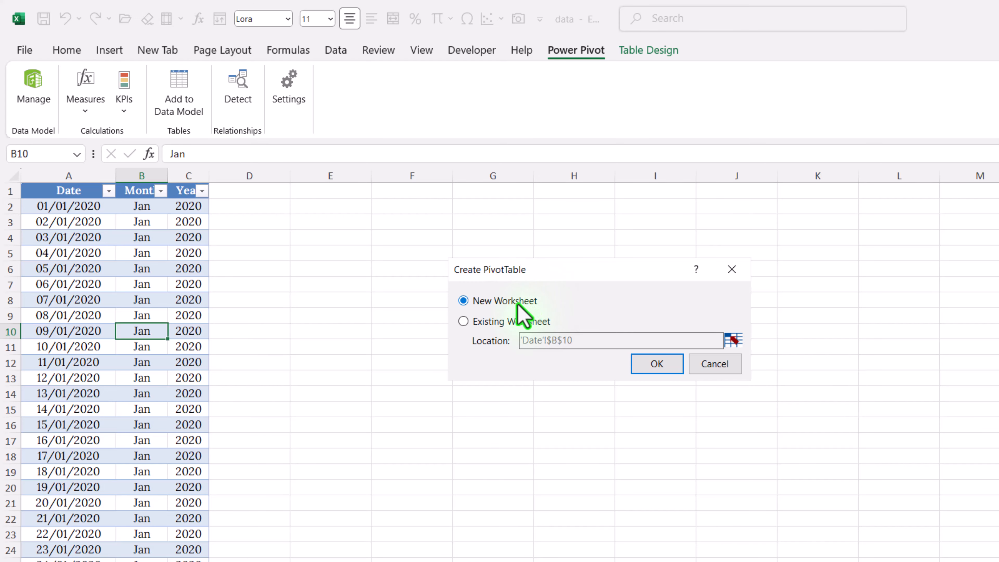
left_click(657, 364)
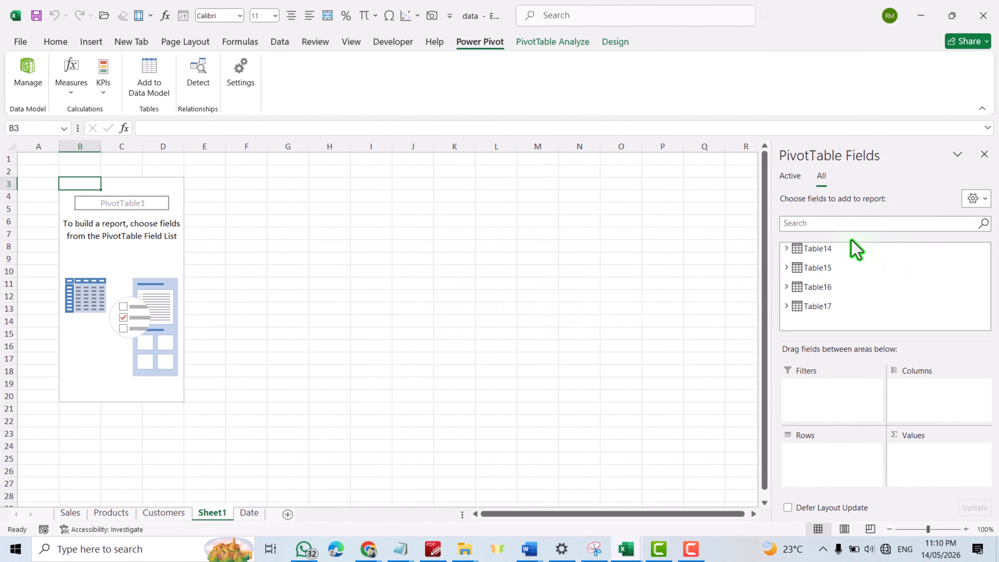
left_click(785, 248)
scroll(795, 281, "down", 2)
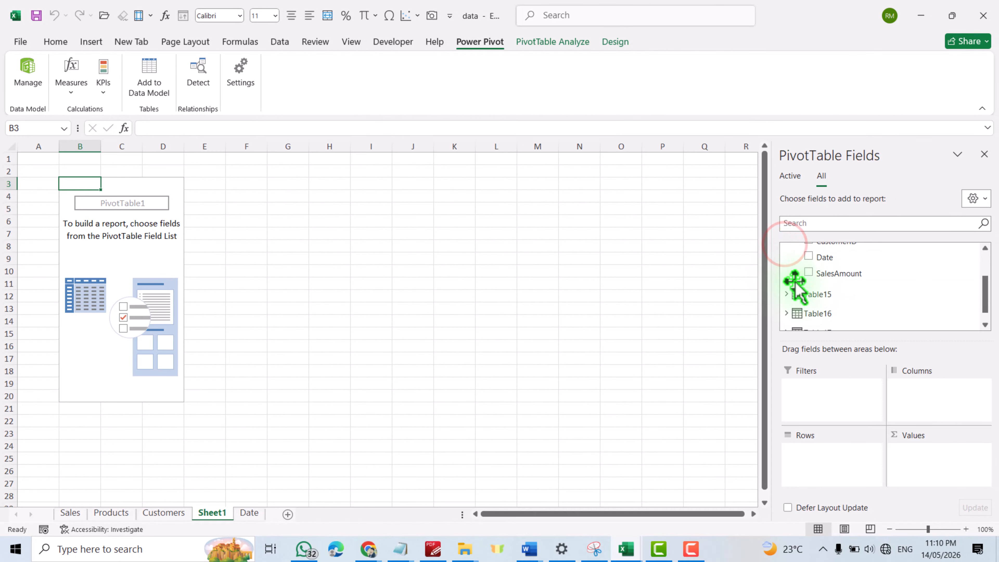
left_click(787, 294)
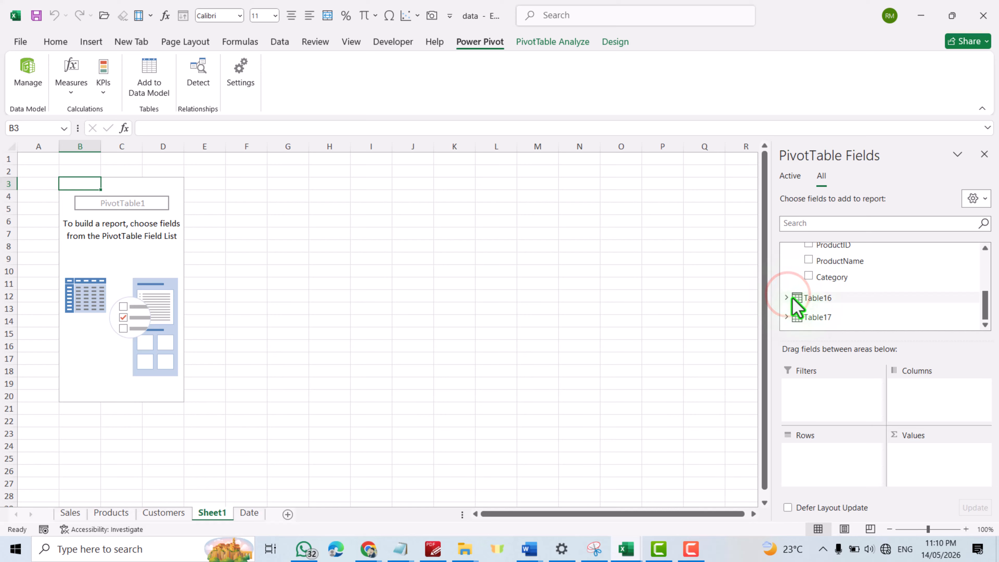
left_click(787, 298)
left_click(787, 317)
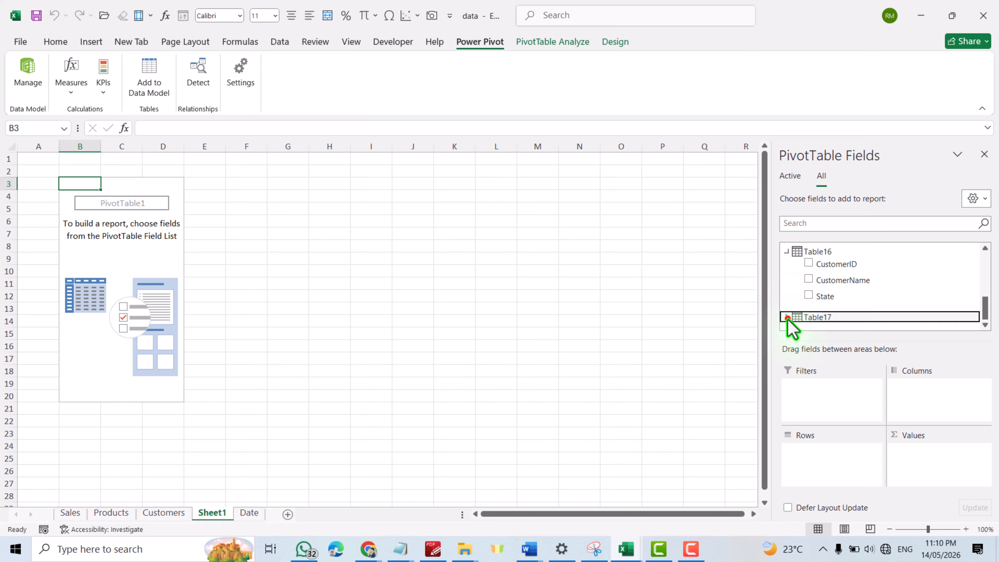
- Lay out the PivotTable with ProductName from Table15 as rows, State from Table16 as columns, and SalesAmount from Table14 as values
left_click_drag(987, 308, 987, 284)
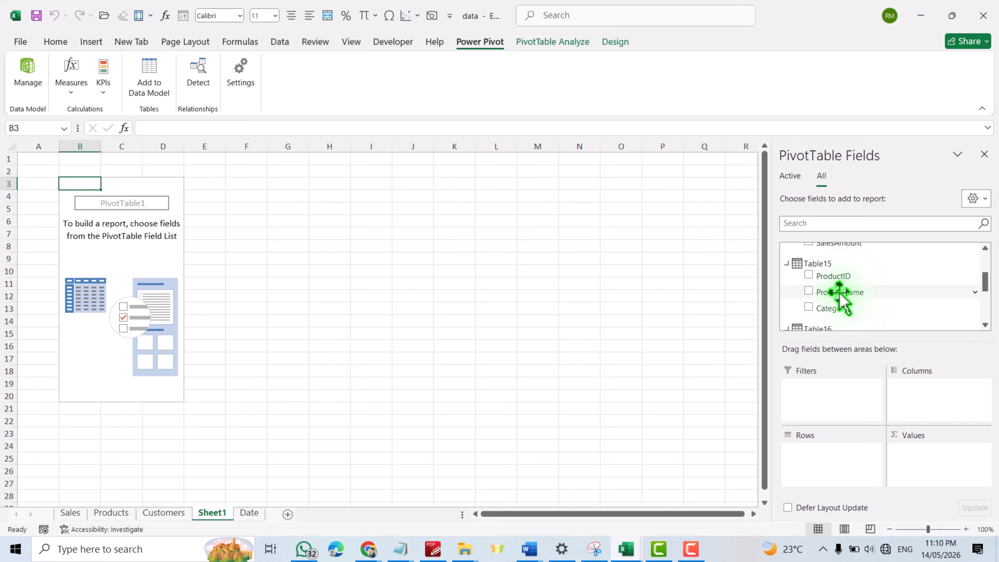
left_click_drag(840, 292, 846, 469)
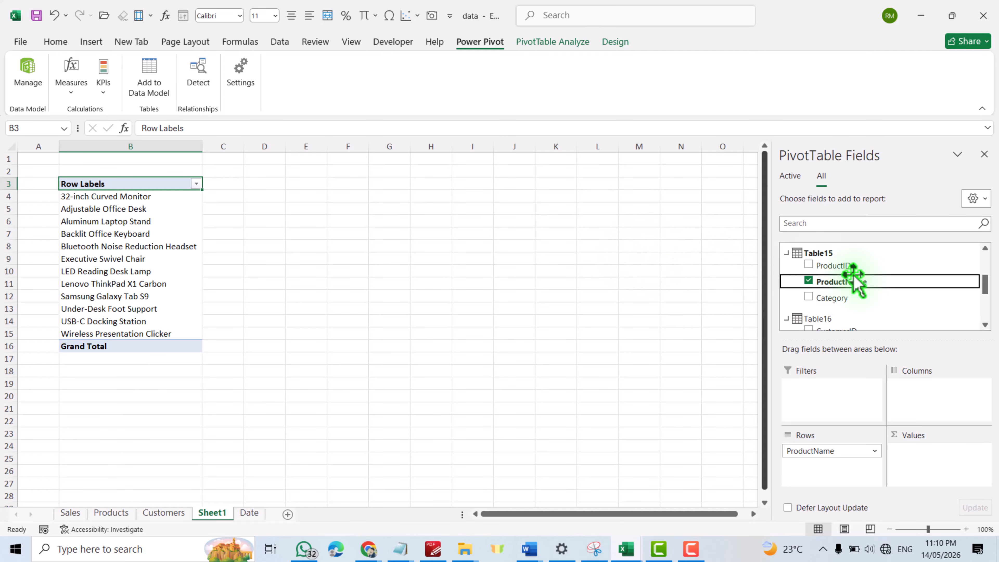
left_click_drag(986, 278, 988, 292)
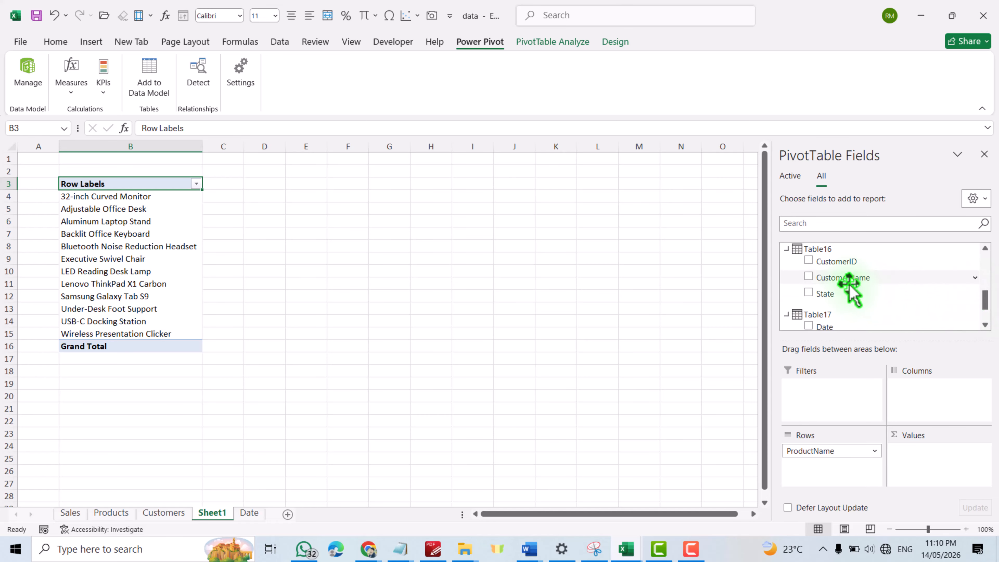
left_click_drag(826, 294, 915, 404)
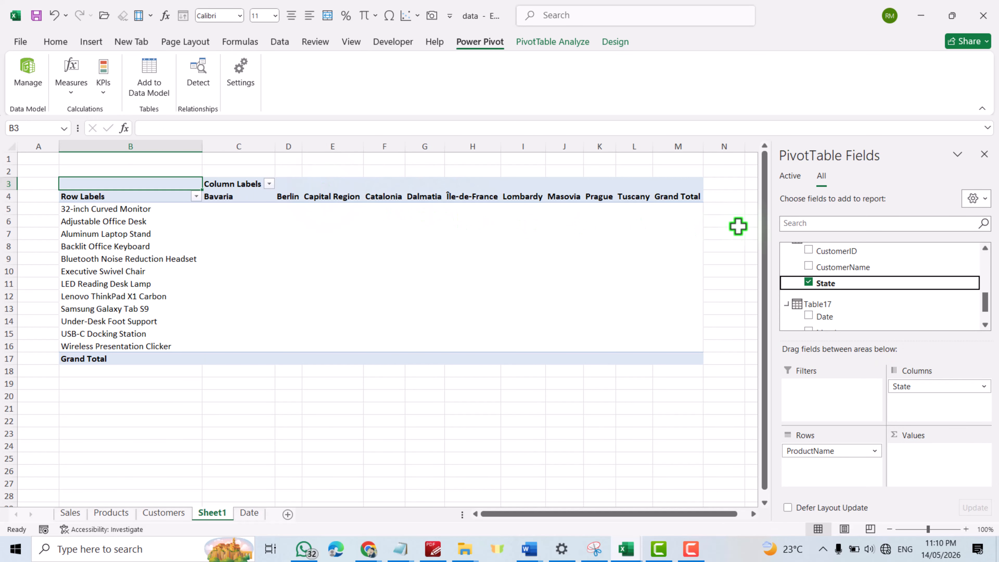
left_click_drag(984, 303, 901, 281)
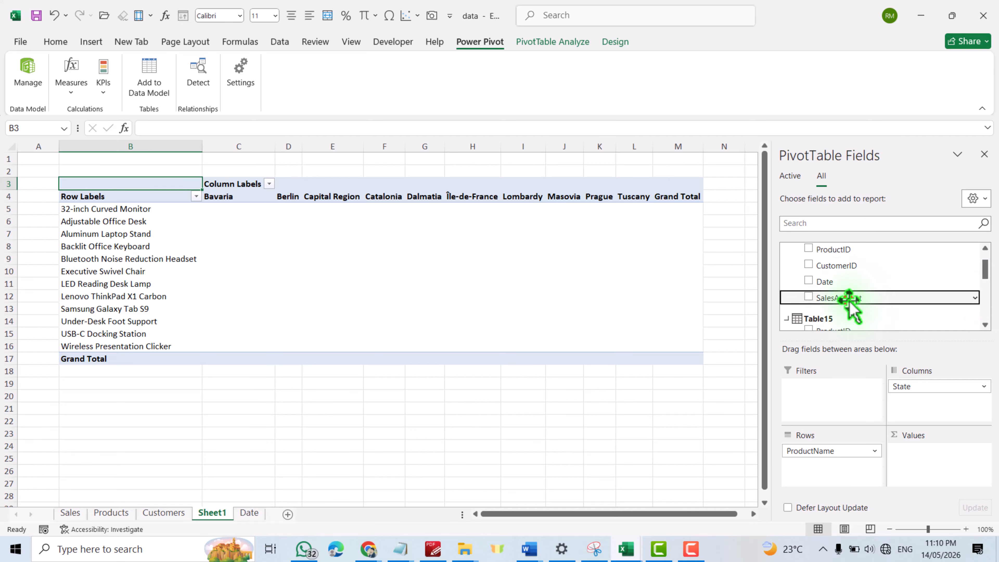
left_click_drag(850, 299, 904, 445)
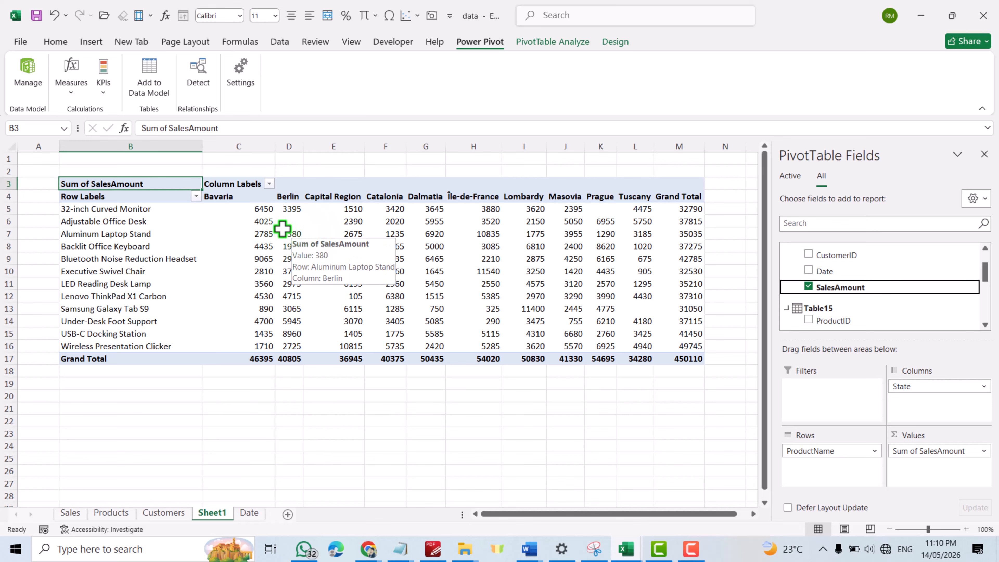
- Format all PivotTable sales amounts, including the grand totals, with the $ English (United States) accounting format
left_click_drag(246, 206, 683, 357)
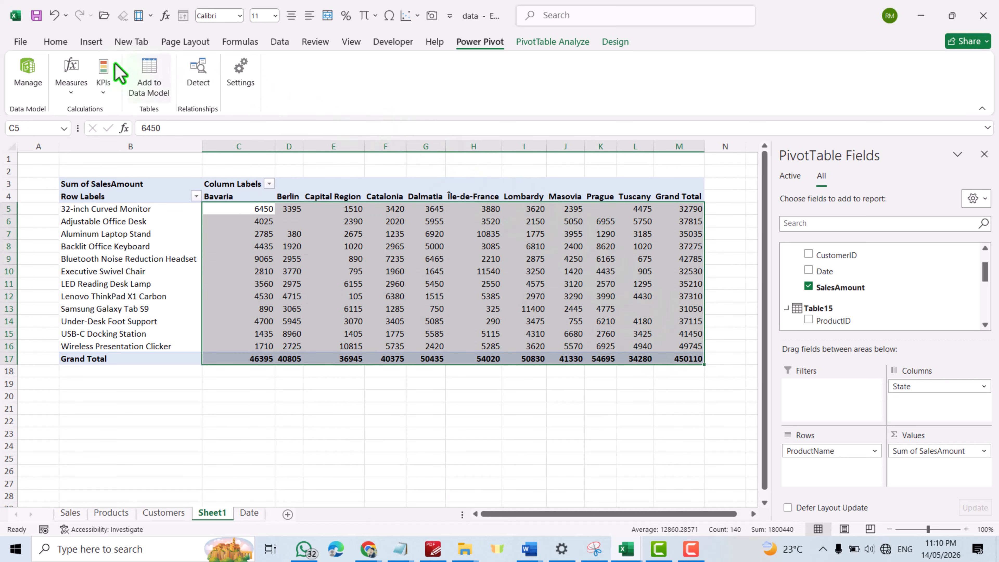
left_click(55, 41)
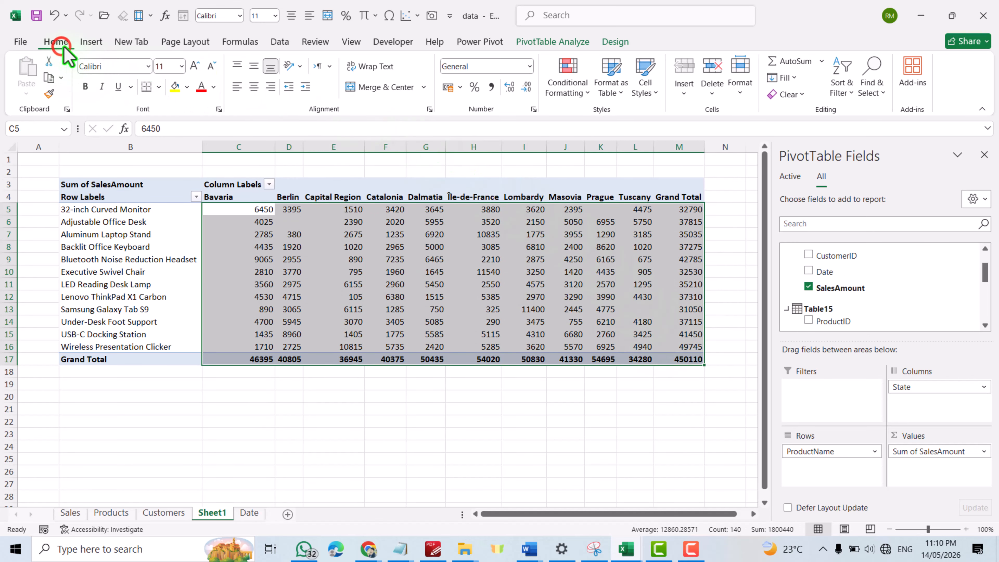
left_click(460, 87)
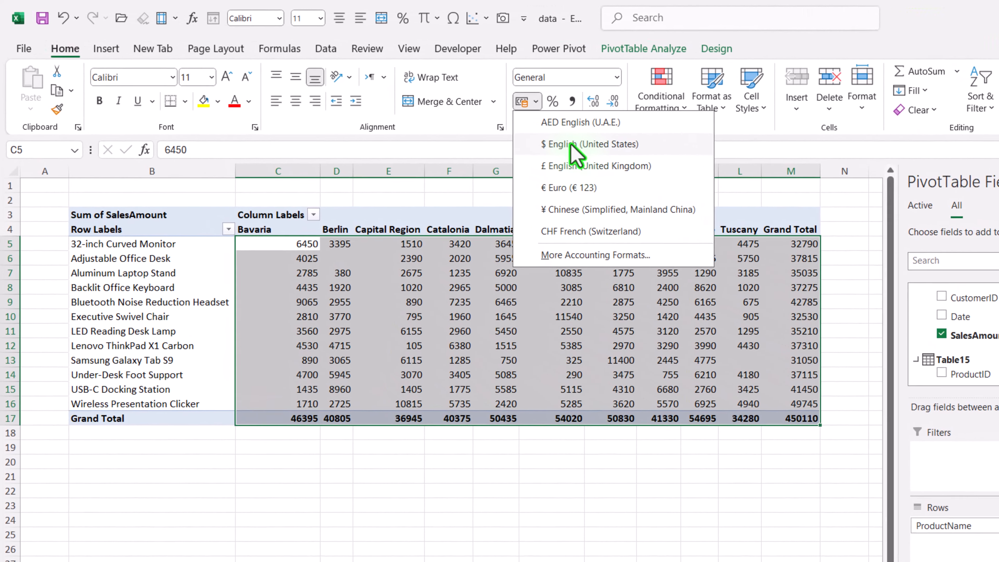
left_click(499, 124)
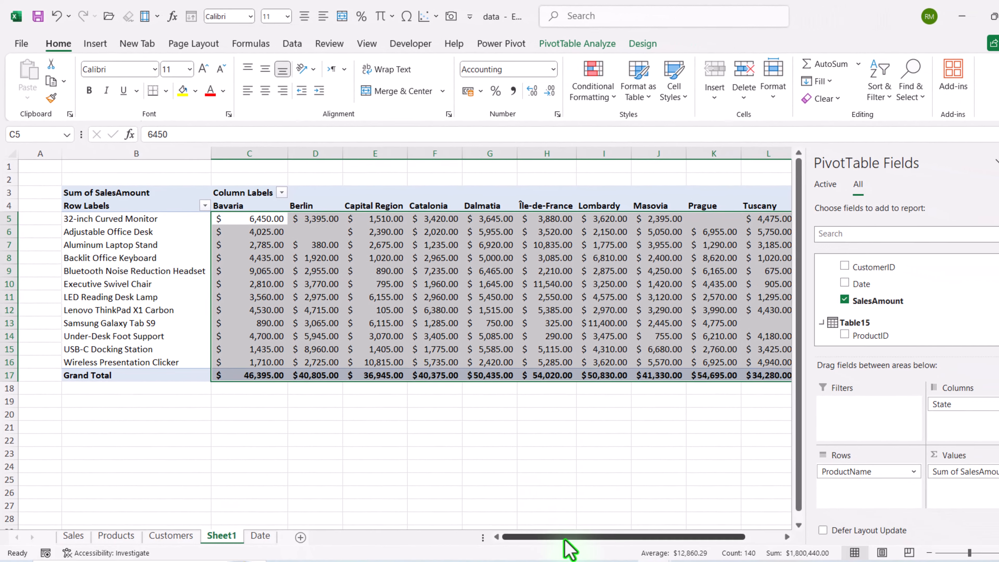
mouse_move(542, 513)
left_mouse_down()
mouse_move(619, 523)
mouse_move(575, 526)
mouse_move(553, 513)
left_mouse_up()
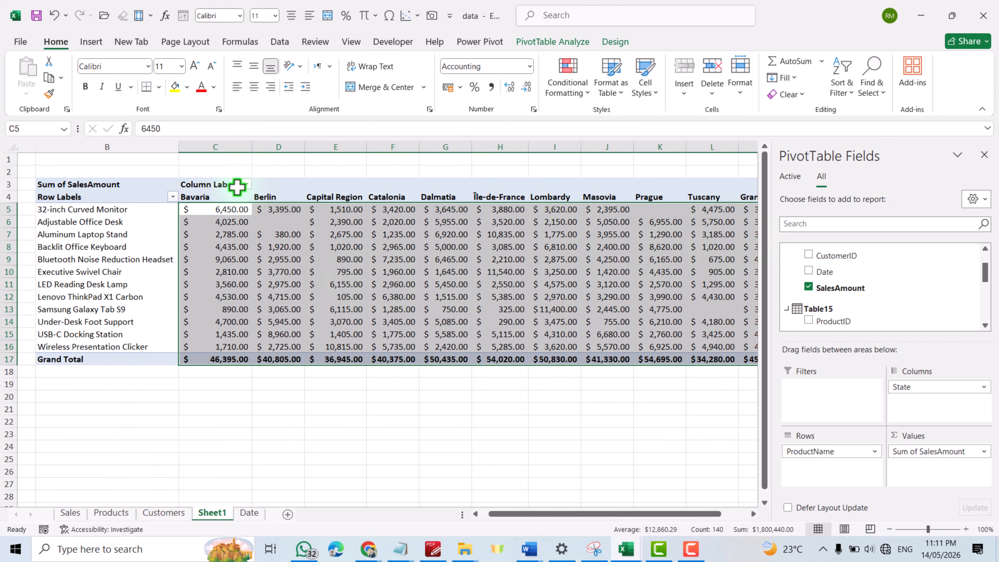
- Add the Year field from Table17 to the PivotTable as a report filter
scroll(905, 272, "up", 2)
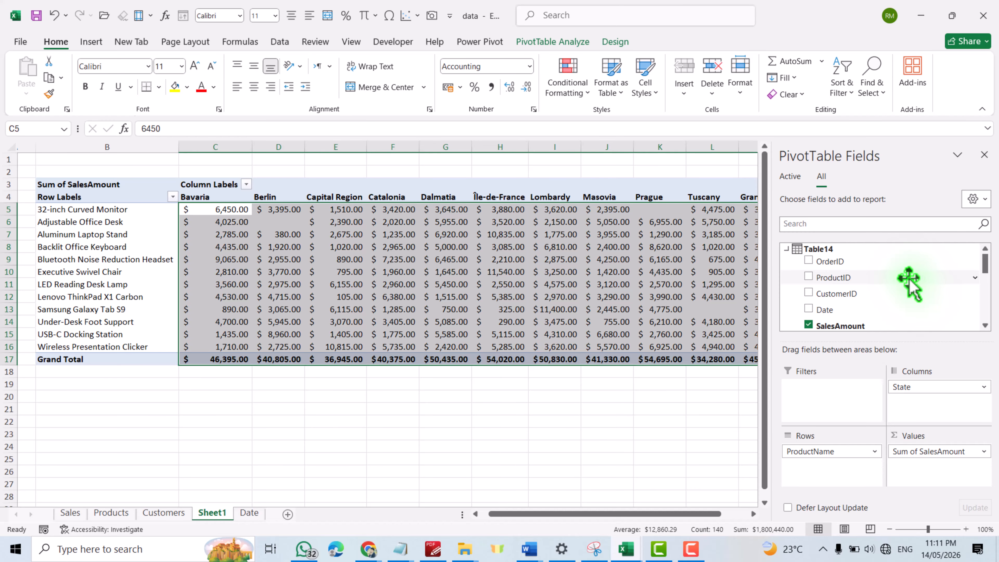
scroll(842, 286, "down", 5)
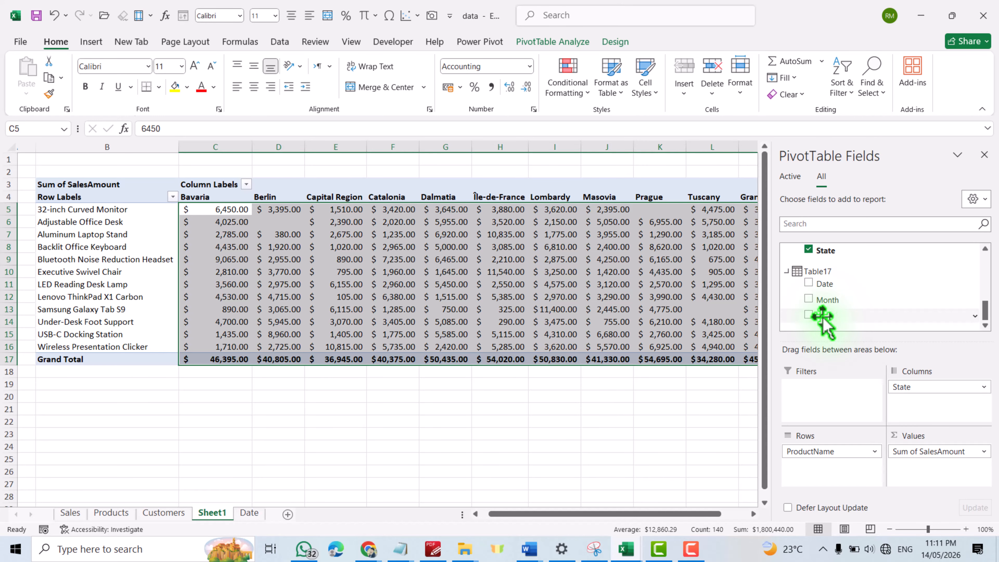
left_click_drag(822, 319, 826, 394)
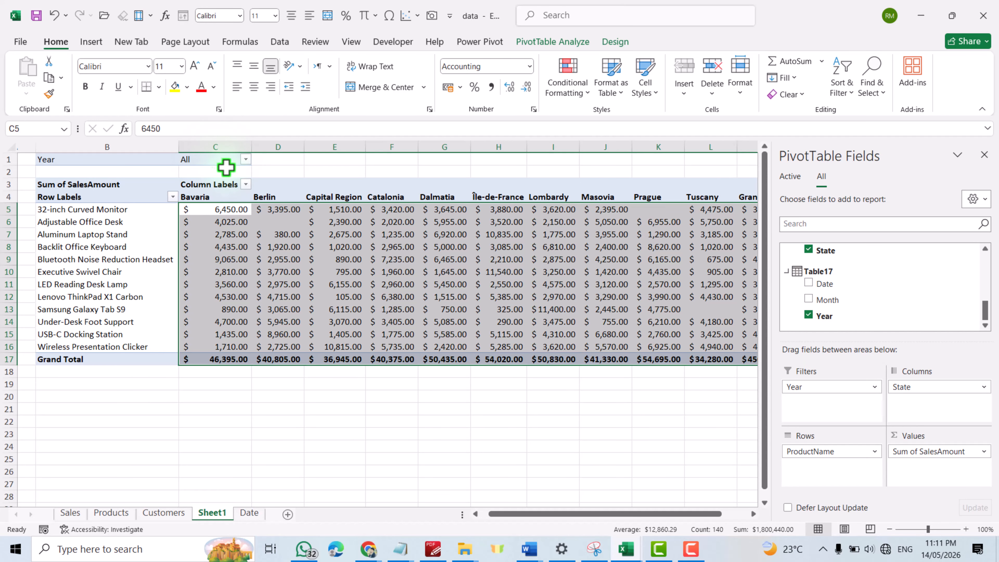
- Filter the PivotTable to the year 2020 only, allowing multiple items and excluding 2021 through 2025
left_click(244, 162)
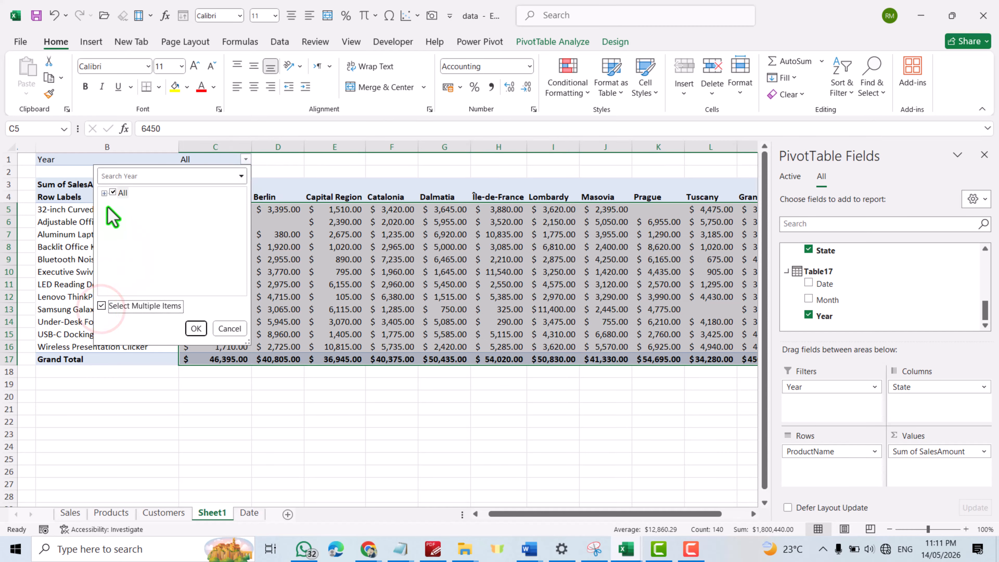
left_click(104, 193)
left_click(123, 227)
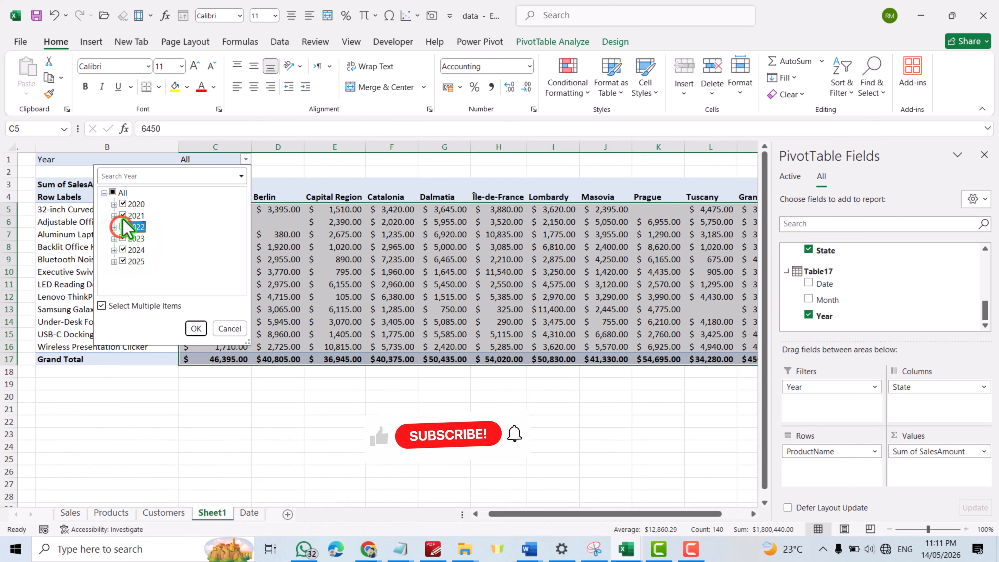
left_click(123, 216)
left_click(121, 238)
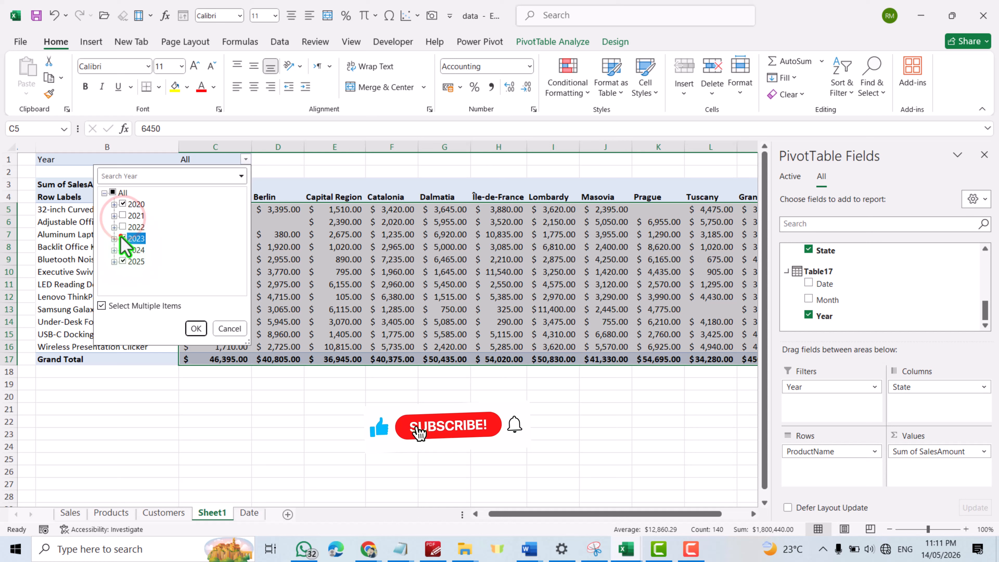
left_click(122, 250)
left_click(122, 261)
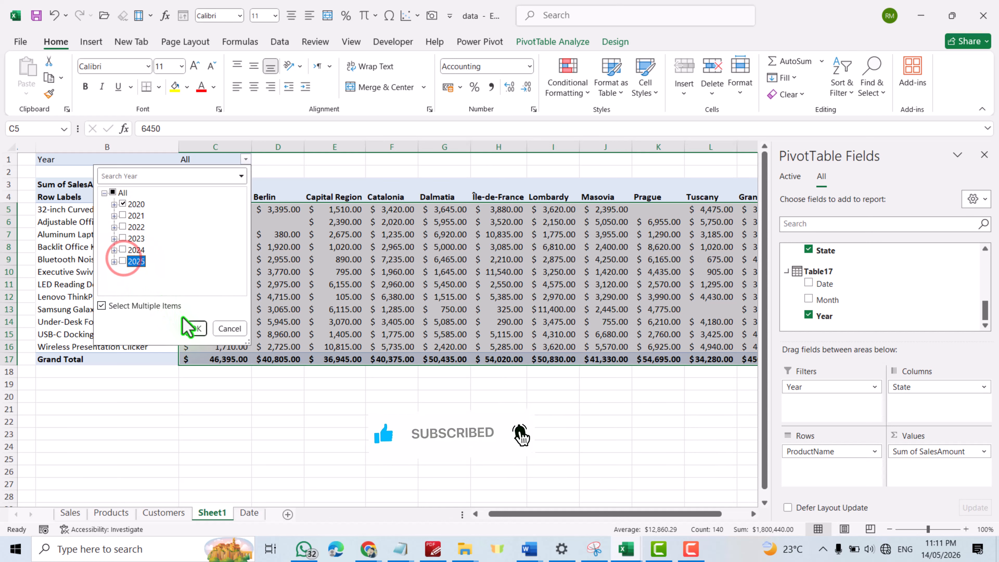
left_click(195, 328)
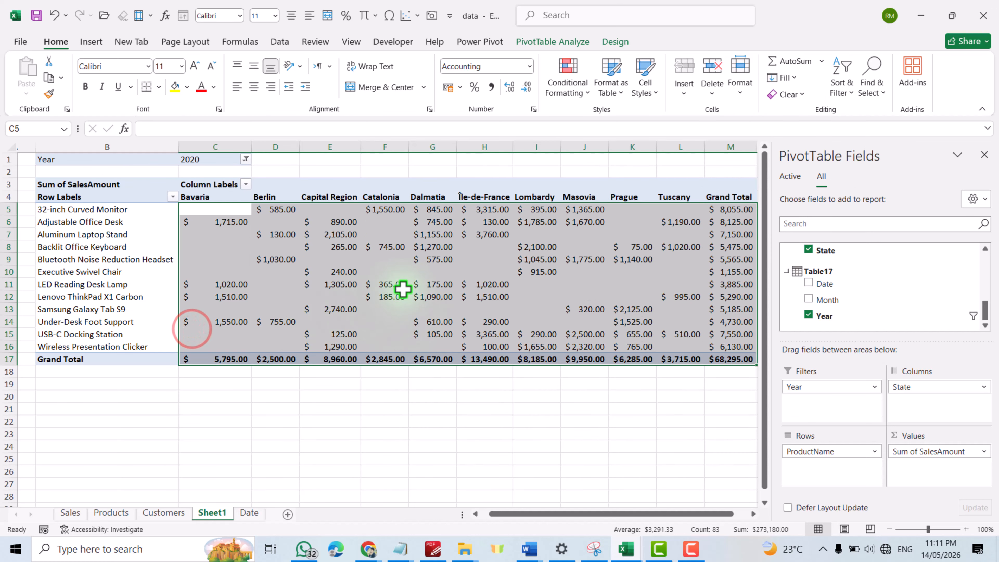
mouse_move(212, 356)
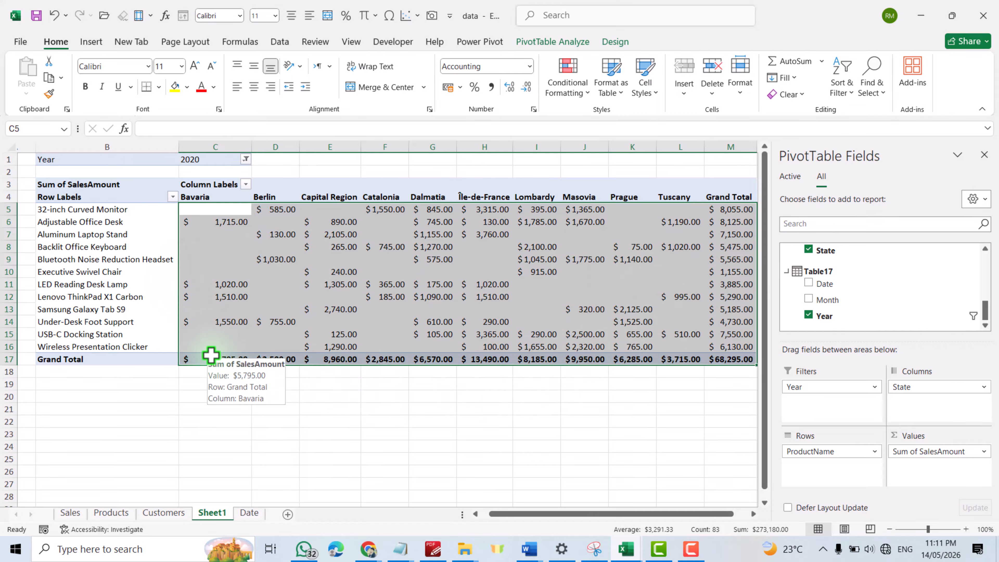